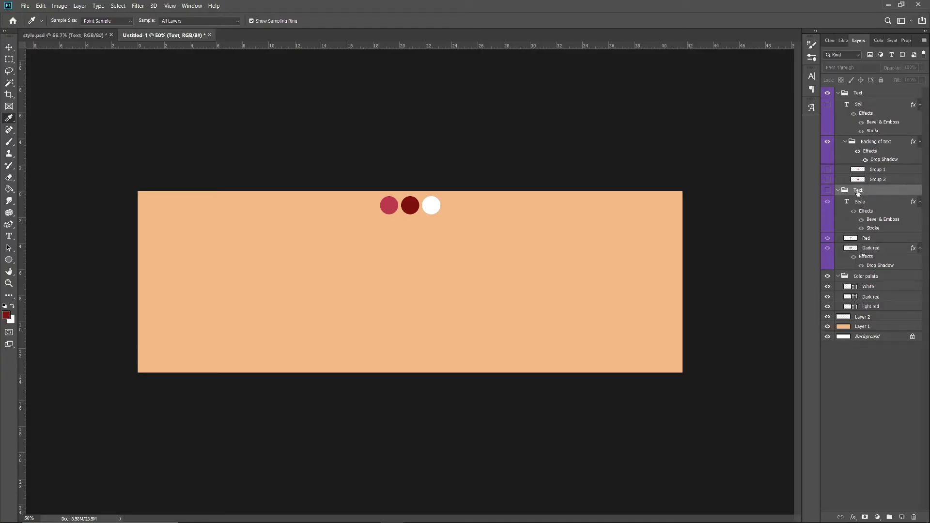
Step: Delete the second Text group holding the old Style sample, leaving only the canvas and colour dots
left_click(838, 189)
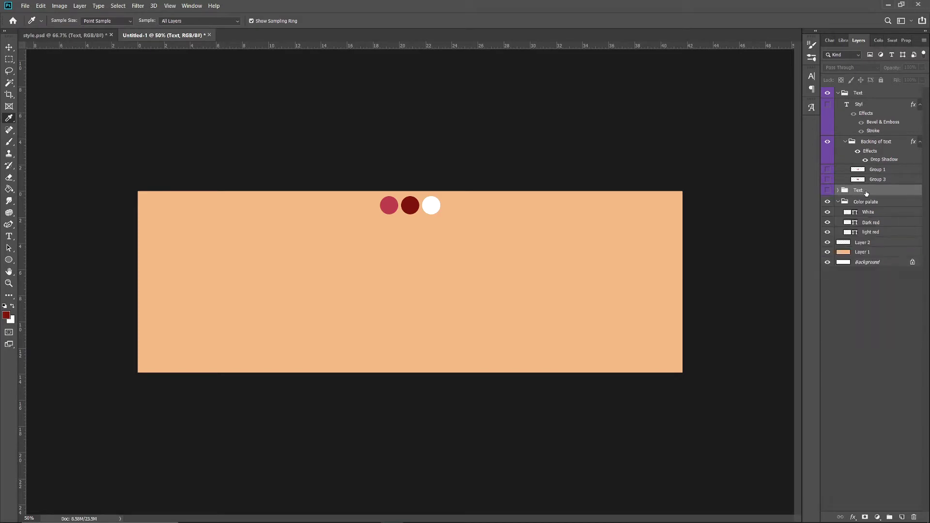
left_click(877, 253)
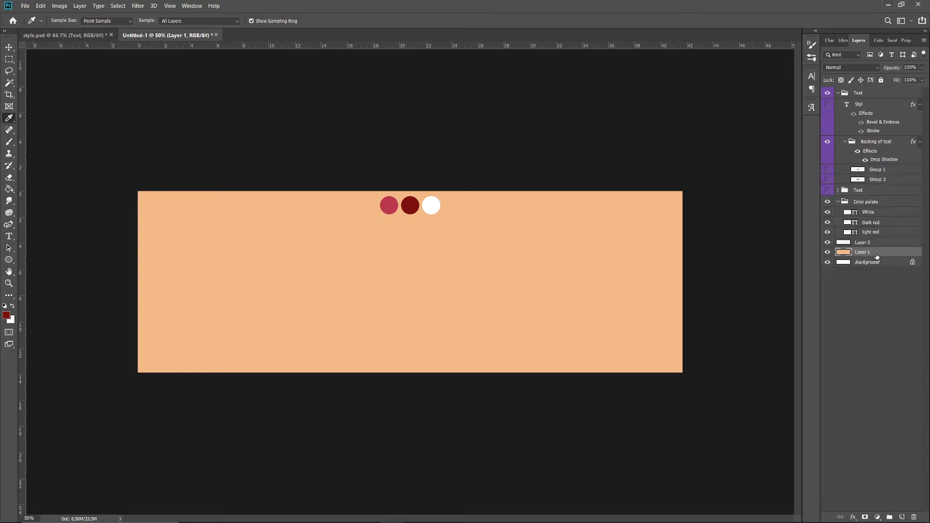
left_click(852, 189)
left_click(838, 190)
left_click(827, 190)
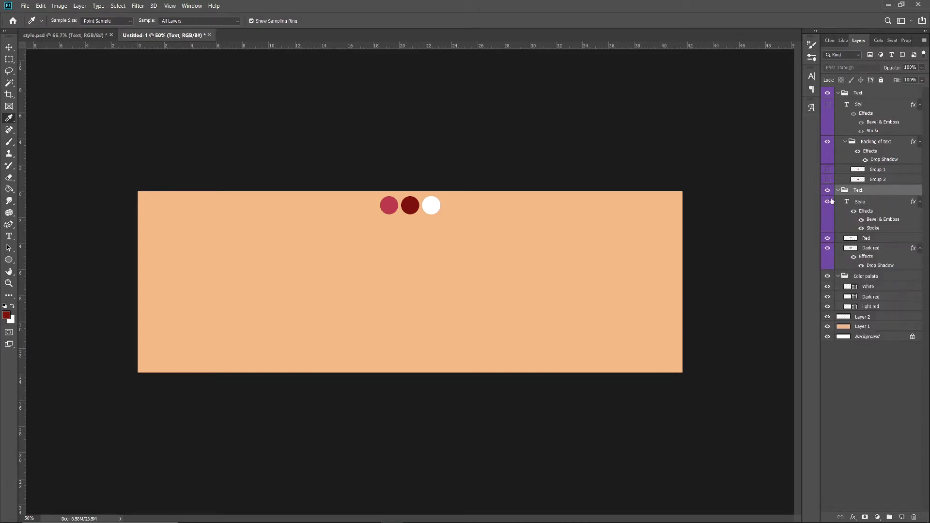
right_click(856, 190)
left_click(751, 128)
key("t")
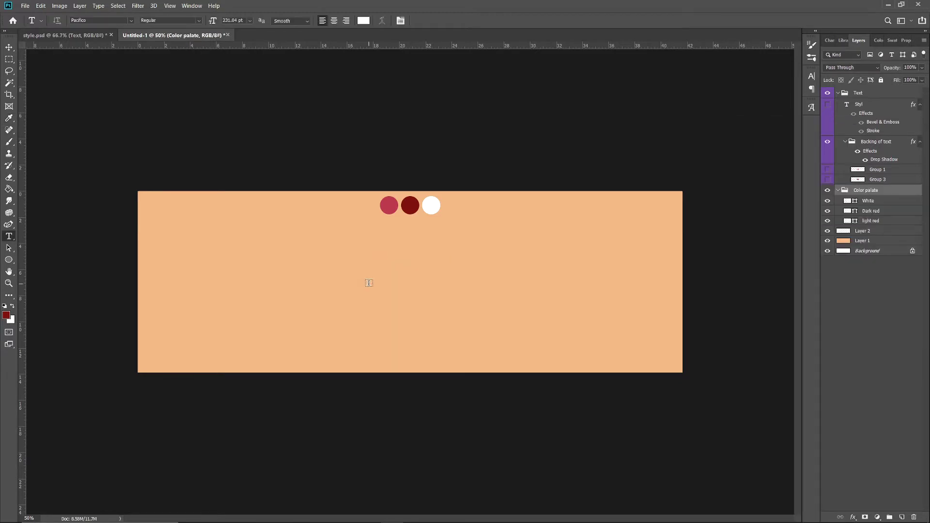
Step: Add a 'Styl' type layer near the canvas centre, checking the 231.04 pt size in the notes
left_click(368, 283)
type("Styl")
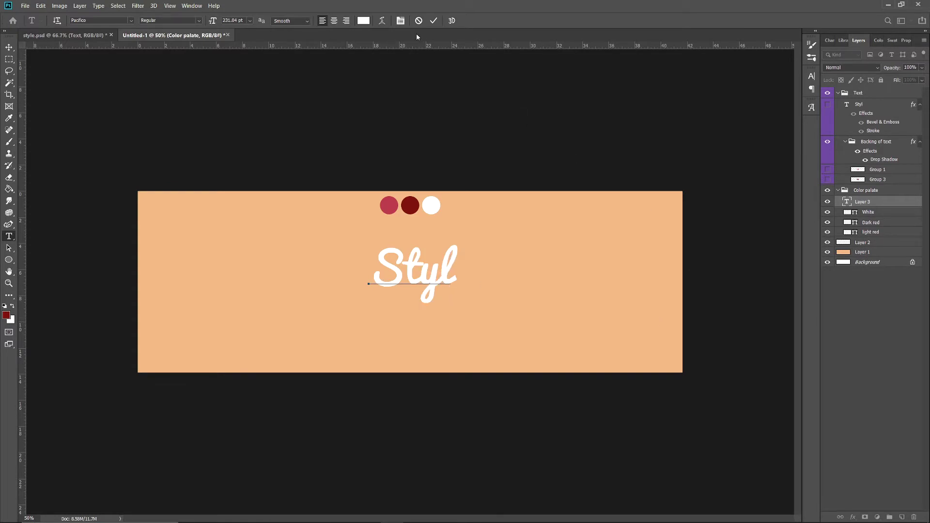
key("alt+Tab")
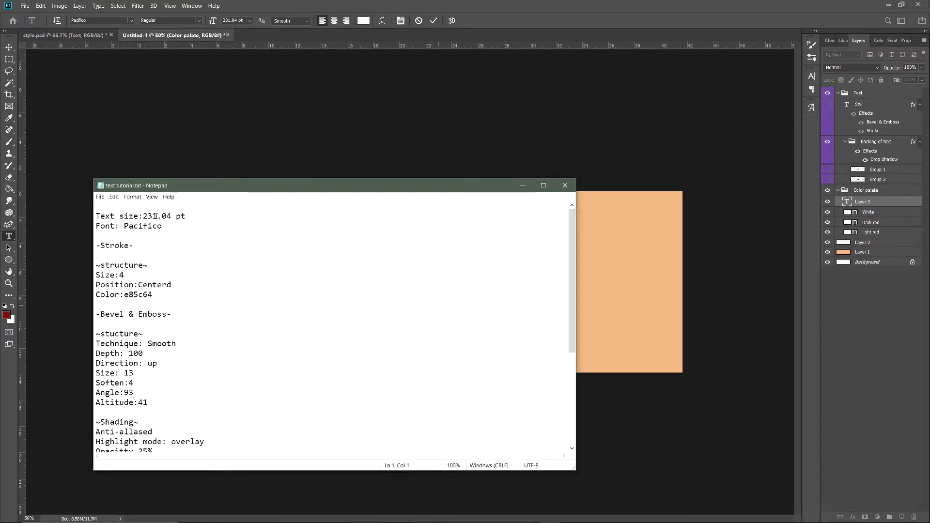
left_click(159, 216)
left_click_drag(282, 181, 376, 273)
left_click(650, 265)
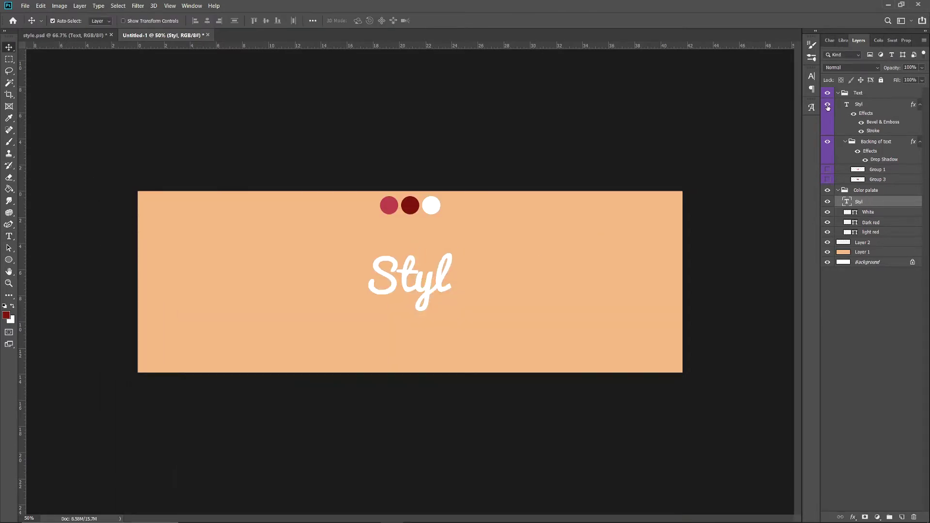
Step: Give the Styl layer a 4 px Center stroke in colour e85c64 via Blending Options
key("v")
right_click(862, 200)
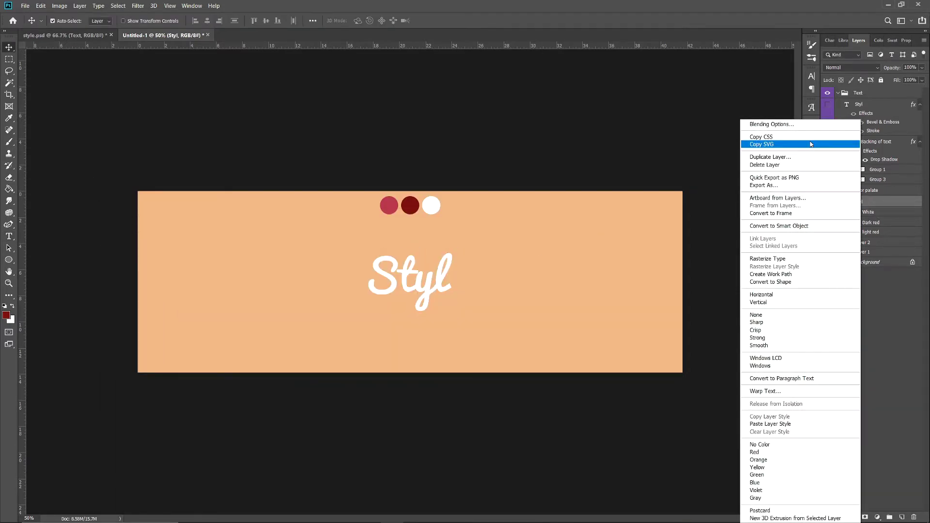
left_click(801, 125)
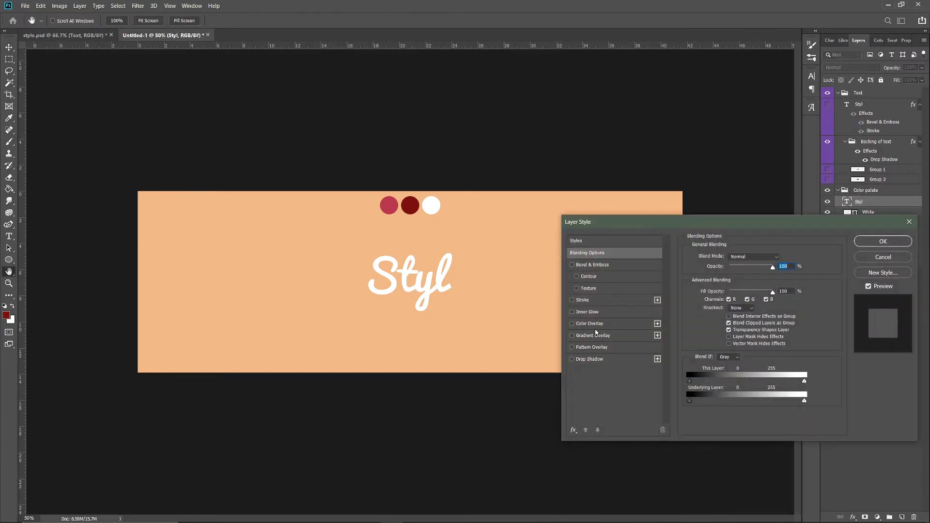
left_click(572, 300)
left_click(594, 301)
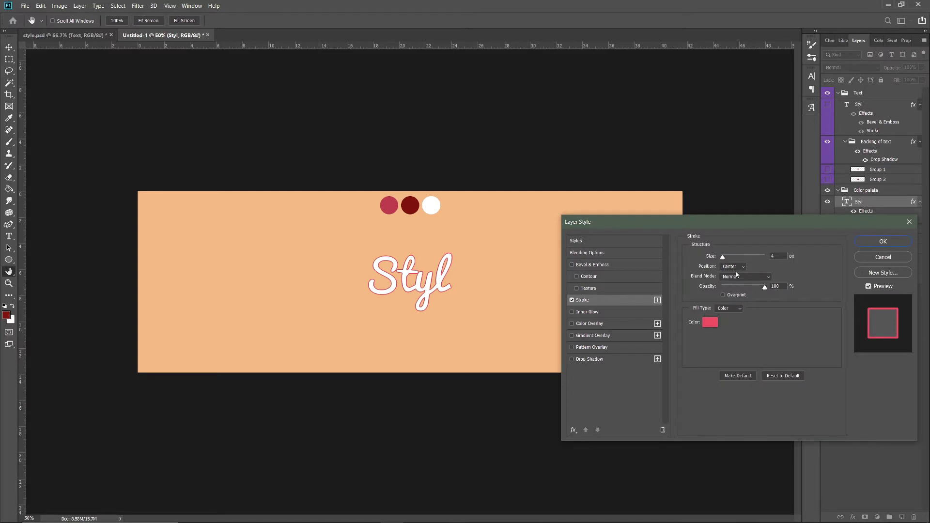
left_click(734, 267)
left_click(734, 288)
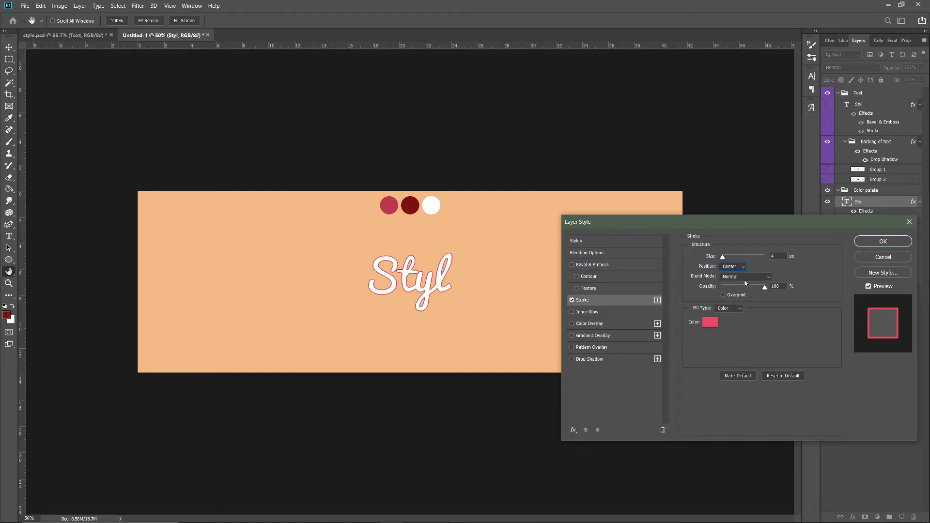
left_click(777, 257)
left_click(711, 321)
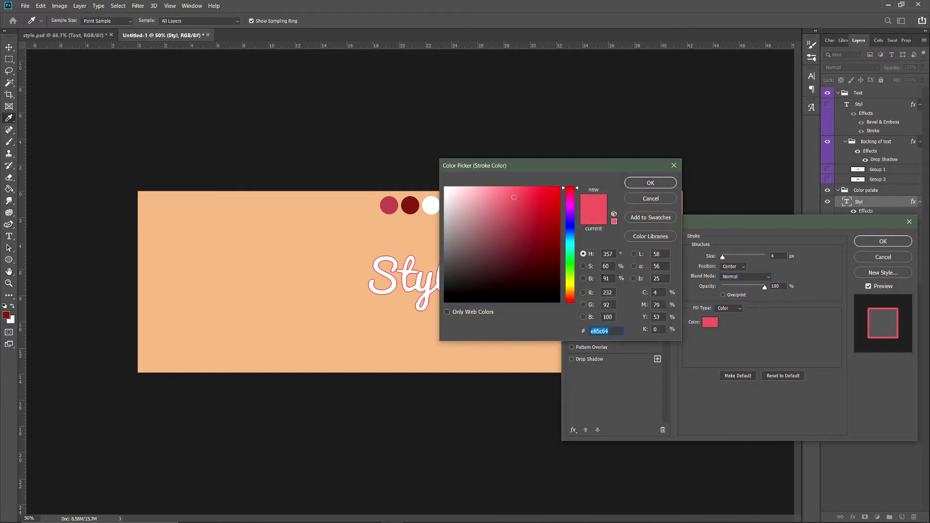
left_click(650, 183)
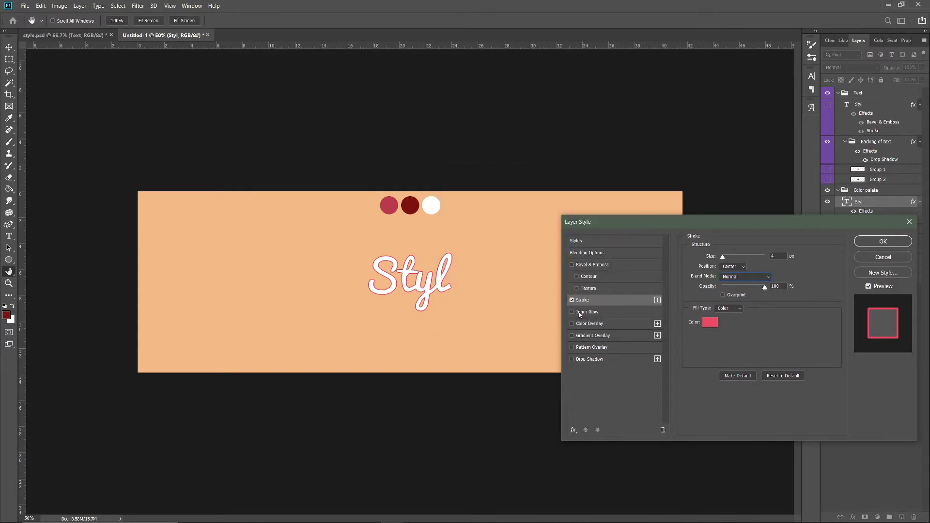
left_click(572, 266)
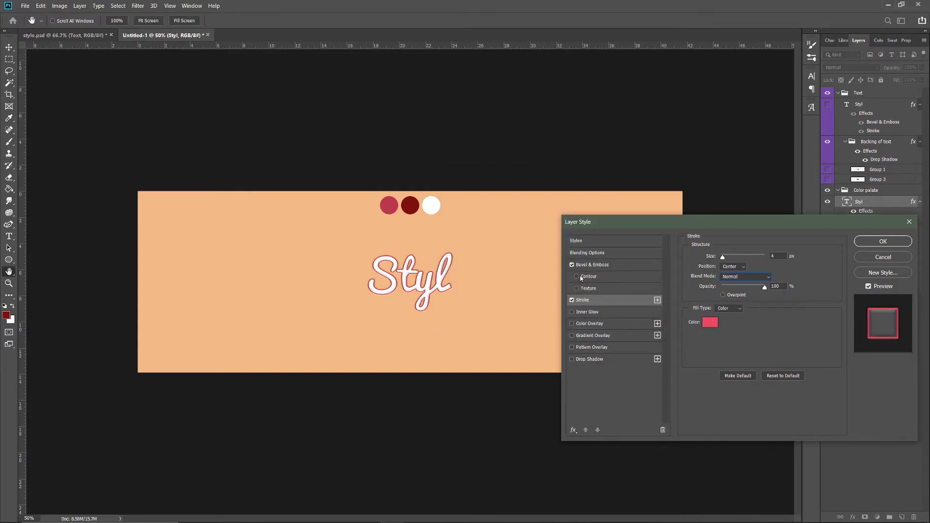
Step: Set the bevel to Pillow Emboss, Smooth, depth 1000%, angle 93°, altitude 41°
left_click(592, 265)
left_click(750, 257)
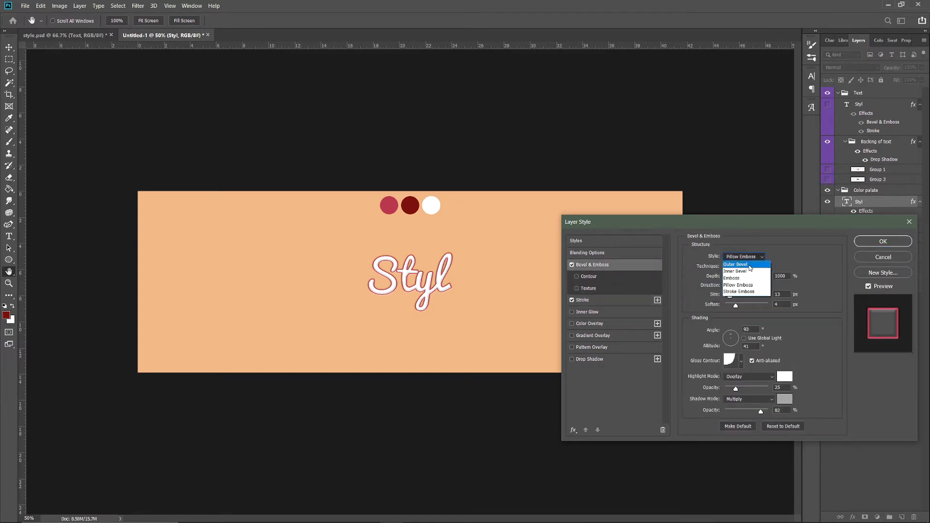
left_click(738, 285)
left_click(741, 267)
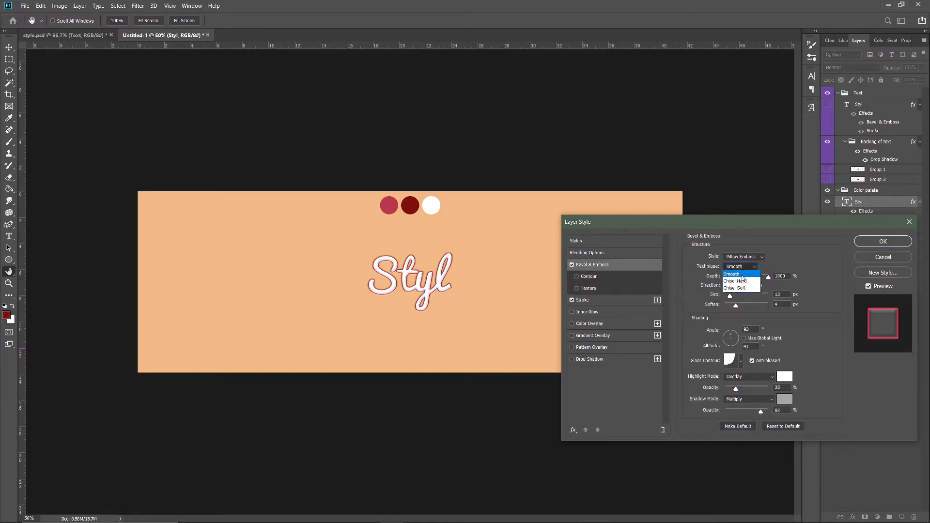
left_click(736, 275)
left_click(780, 277)
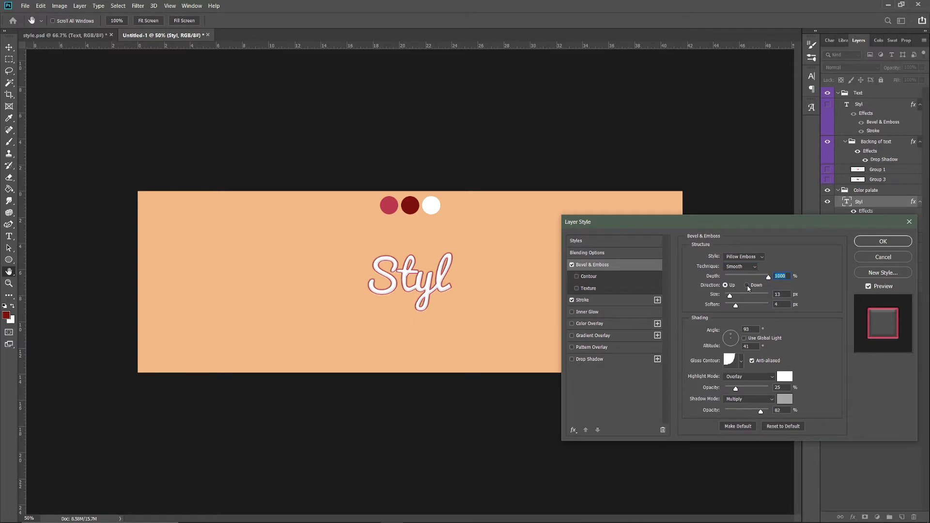
left_click(725, 286)
left_click(757, 329)
left_click(756, 346)
left_click(748, 362)
Step: Keep the default gloss contour and a white Overlay highlight at 25% opacity
left_click(741, 361)
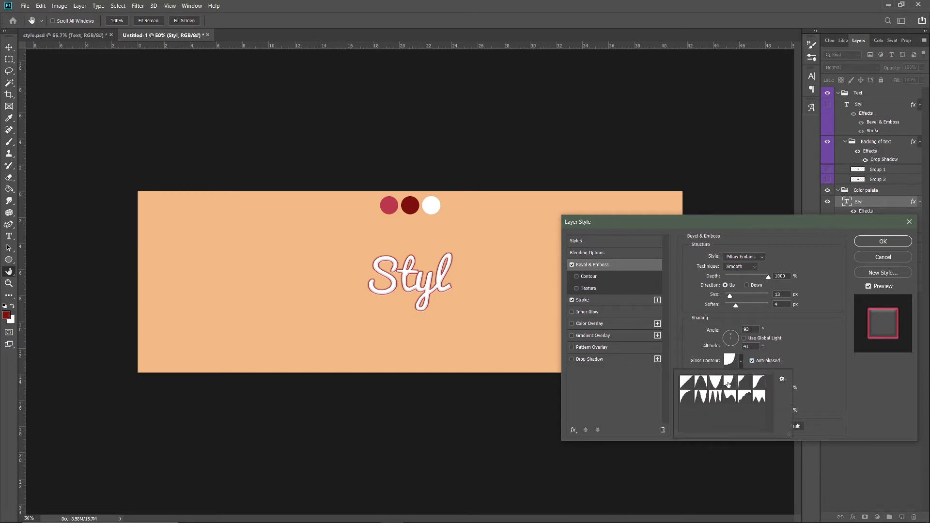
left_click(812, 347)
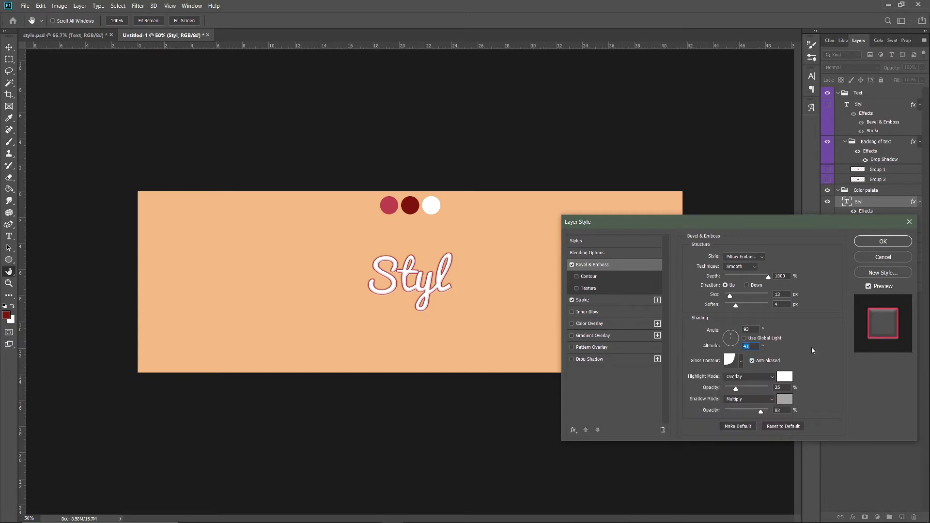
left_click(778, 388)
left_click(784, 376)
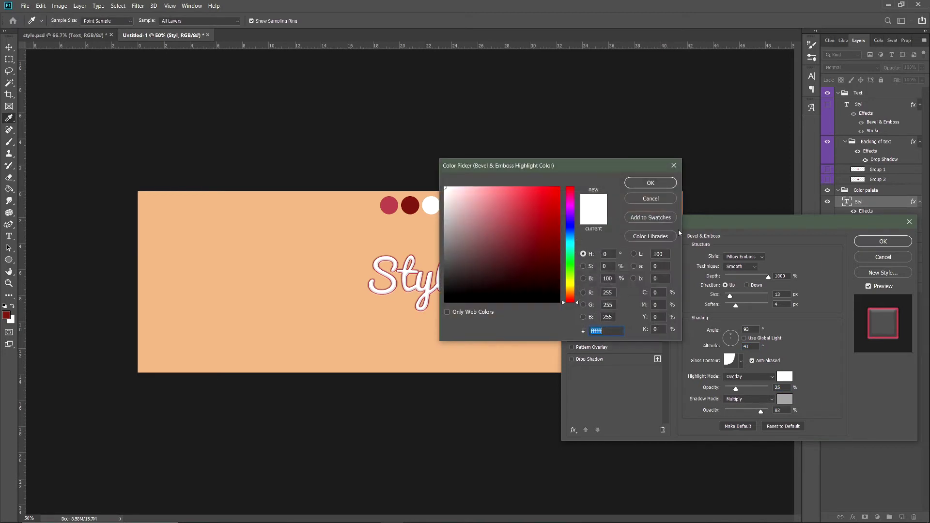
left_click(664, 186)
left_click(758, 377)
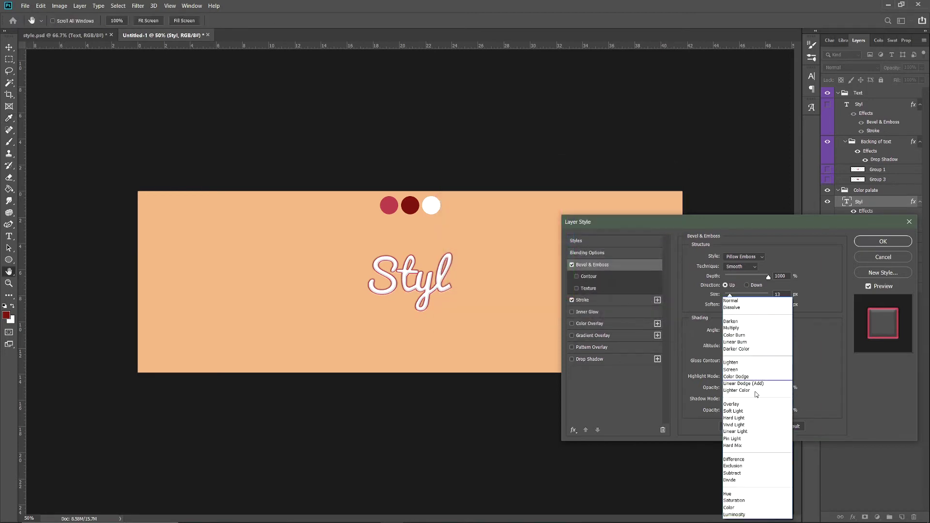
left_click(768, 403)
Step: Set the bevel shadow to Multiply with grey 9f9f9f and apply the layer style
left_click(768, 401)
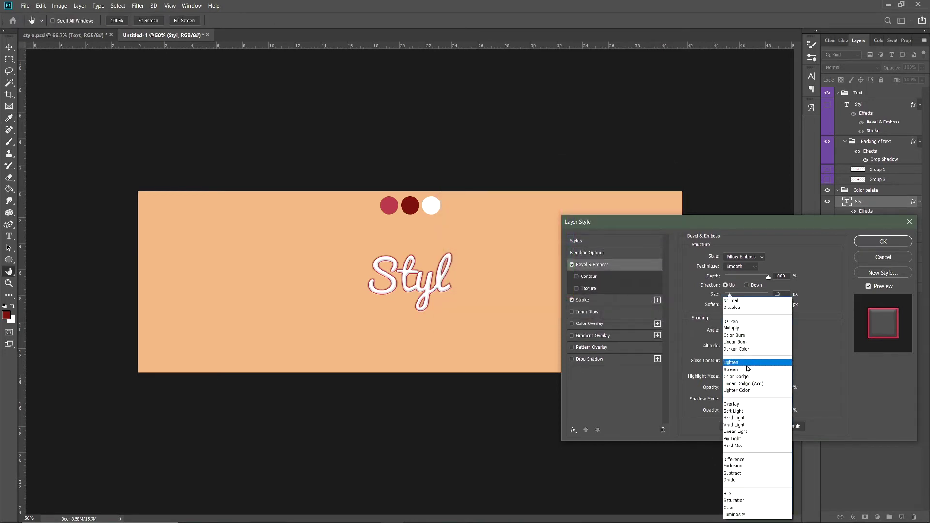
left_click(740, 329)
left_click(784, 398)
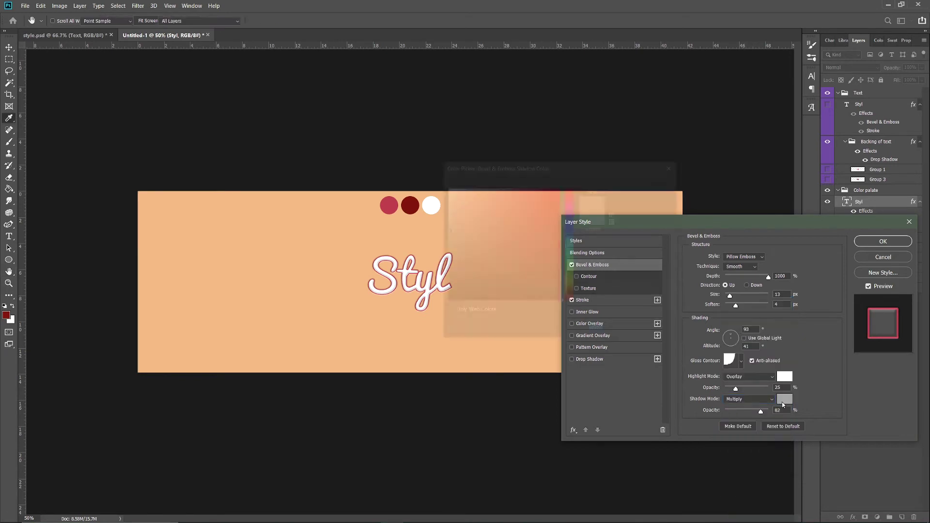
double_click(604, 331)
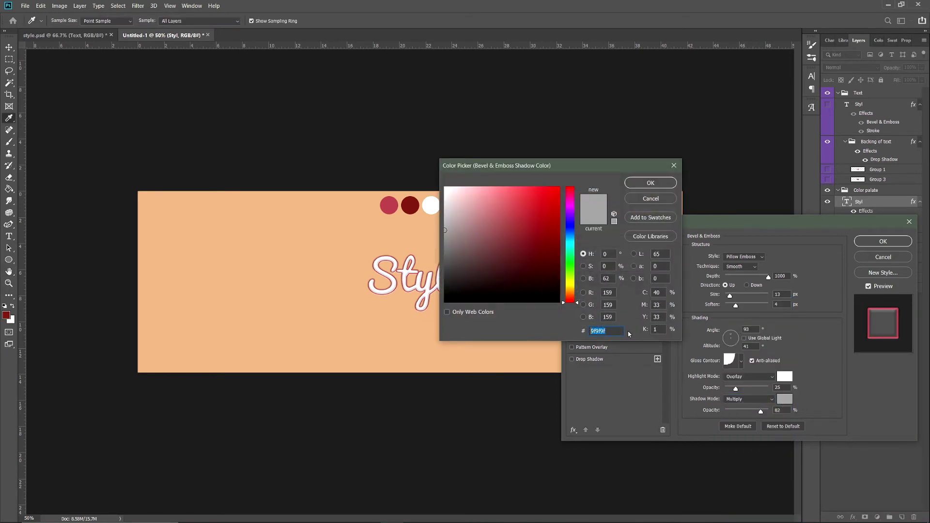
left_click(648, 202)
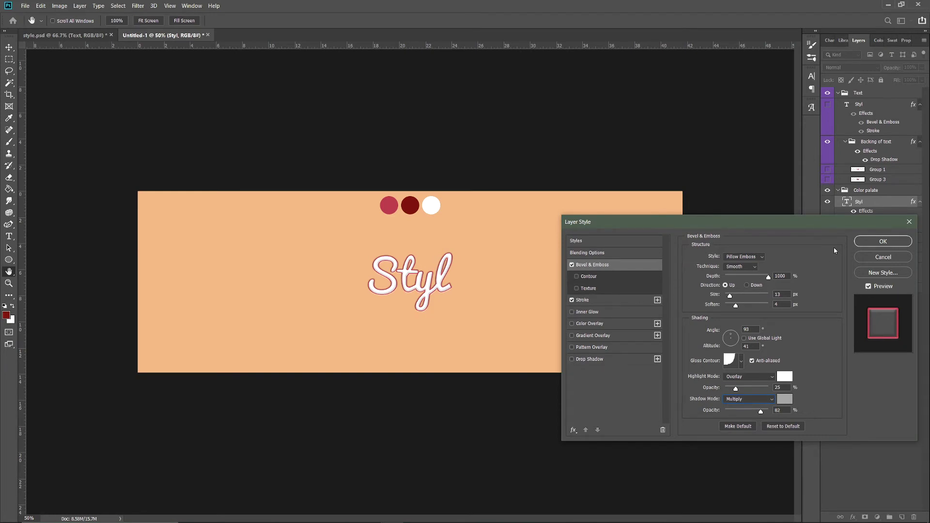
left_click(883, 241)
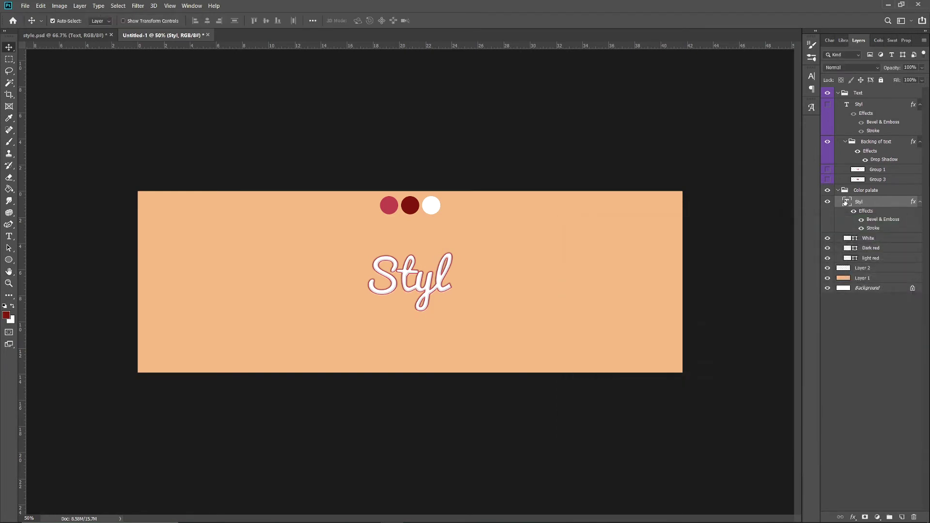
Step: Duplicate Styl, clear the layer style from Styl copy, and move it below the original
key("ctrl+j")
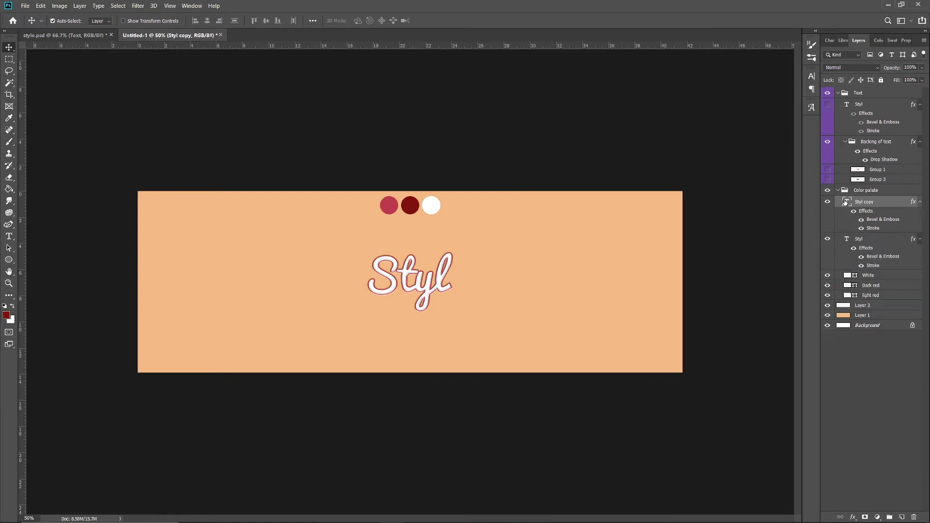
double_click(864, 202)
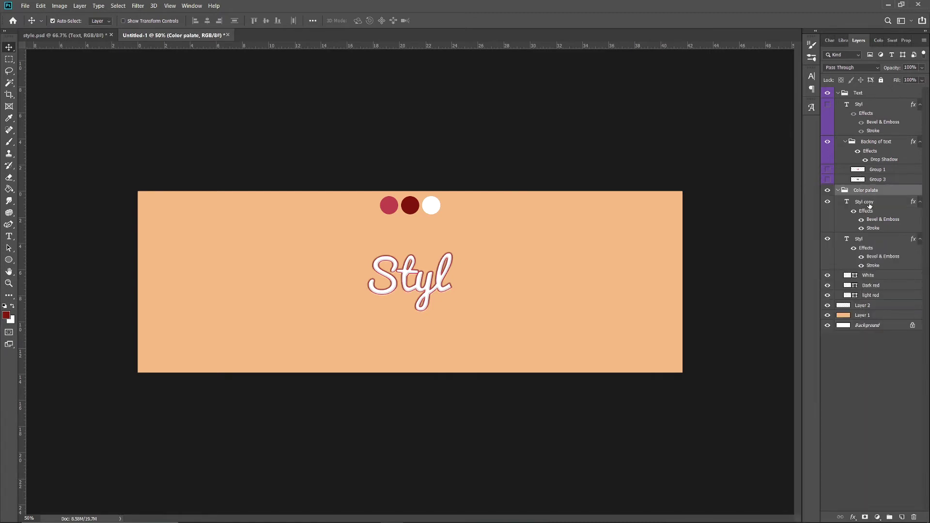
key("Return")
right_click(870, 206)
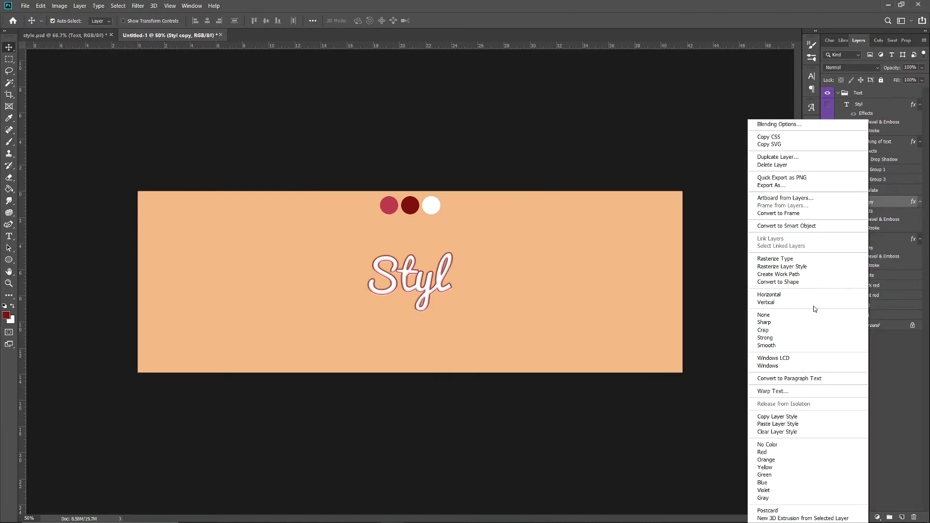
left_click(800, 432)
left_click_drag(877, 202, 852, 227)
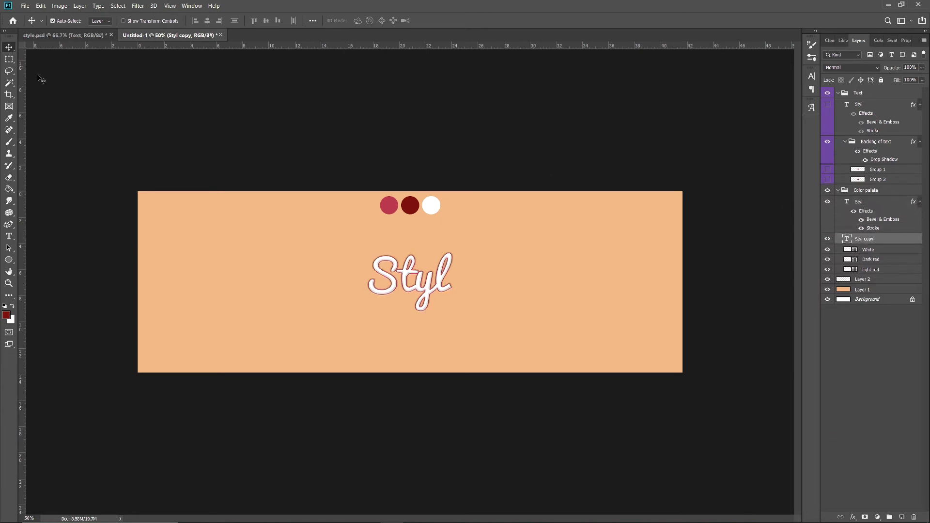
left_click(906, 41)
Step: Set the Styl copy text colour to the light red of the pink circle
left_click(889, 162)
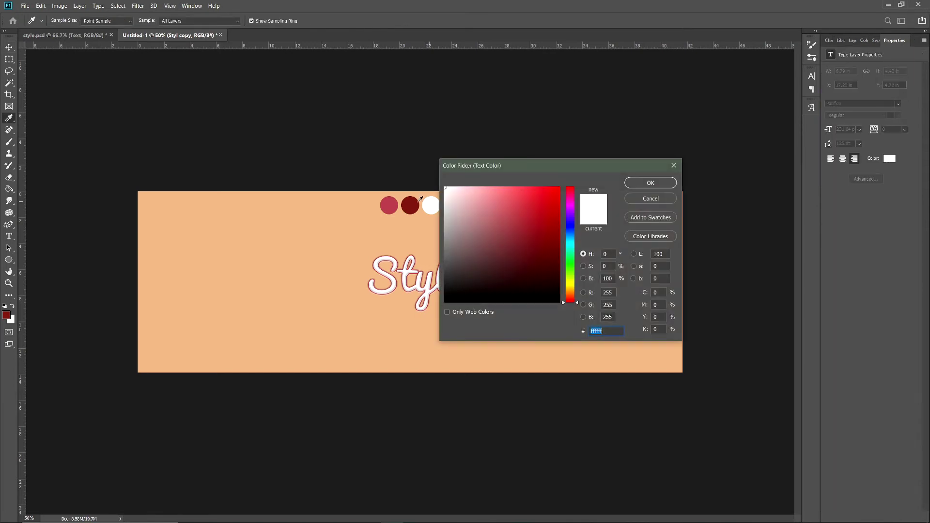
left_click(389, 206)
key("Return")
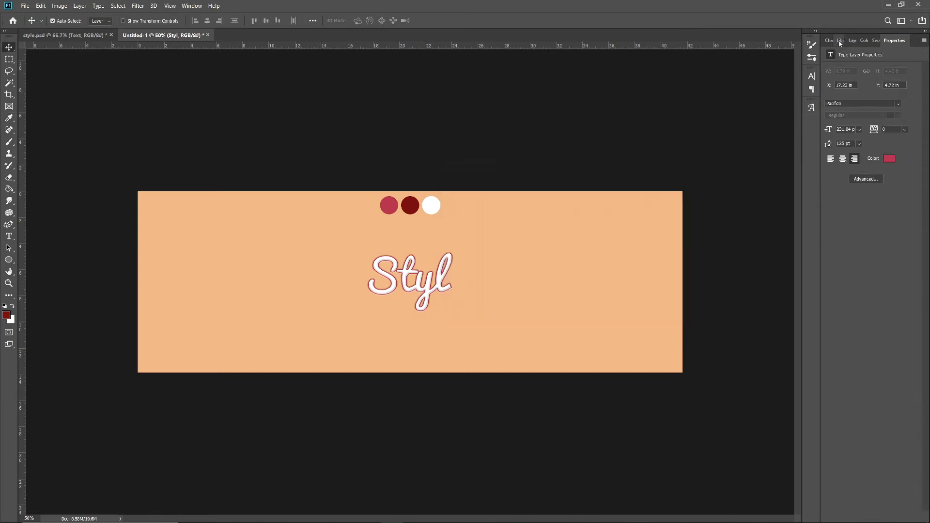
Step: Stack offset duplicates of Styl up to Styl copy 10 and zoom in on the lettering
left_click(858, 41)
left_click(867, 239)
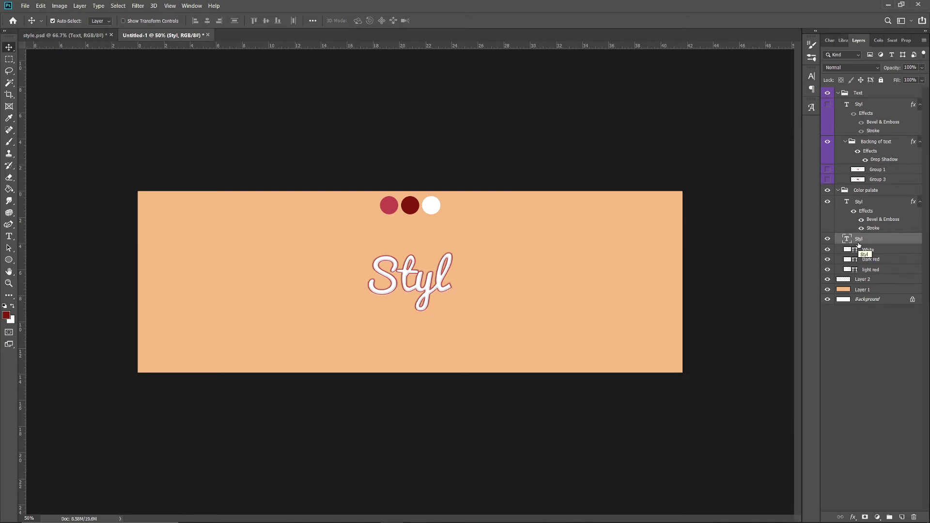
key("ctrl+j")
key("ctrl+j")
key("ctrl+j")
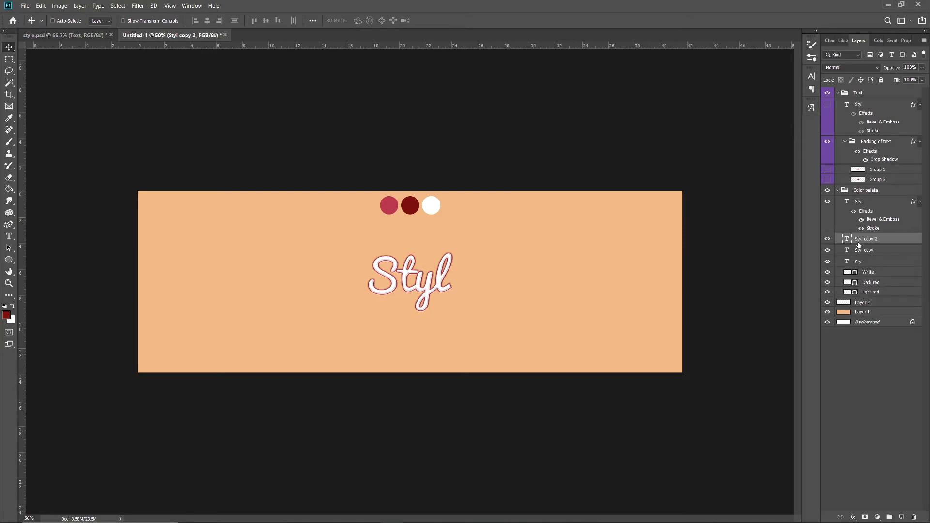
key("ctrl+j")
key("ctrl+j")
key("ctrl+j")
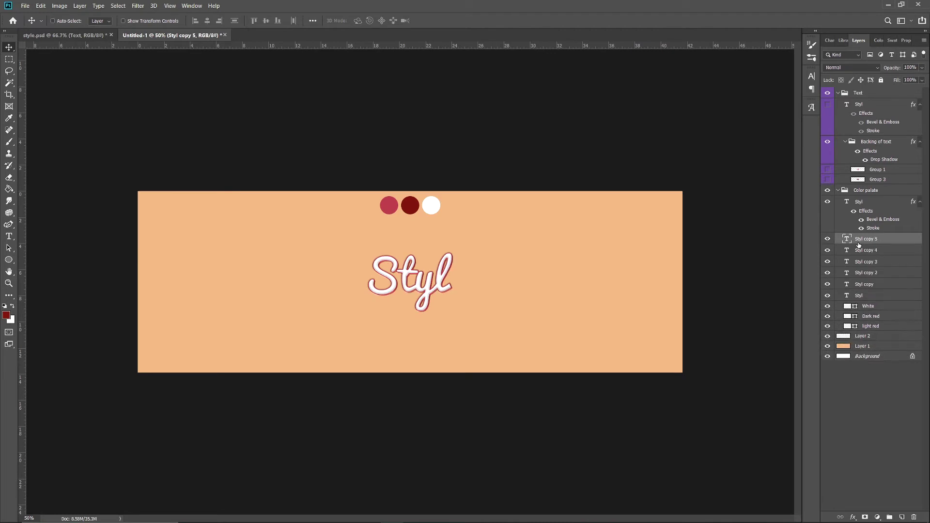
key("ctrl+j")
key("ctrl+j")
key("ctrl+j")
key("ctrl+j")
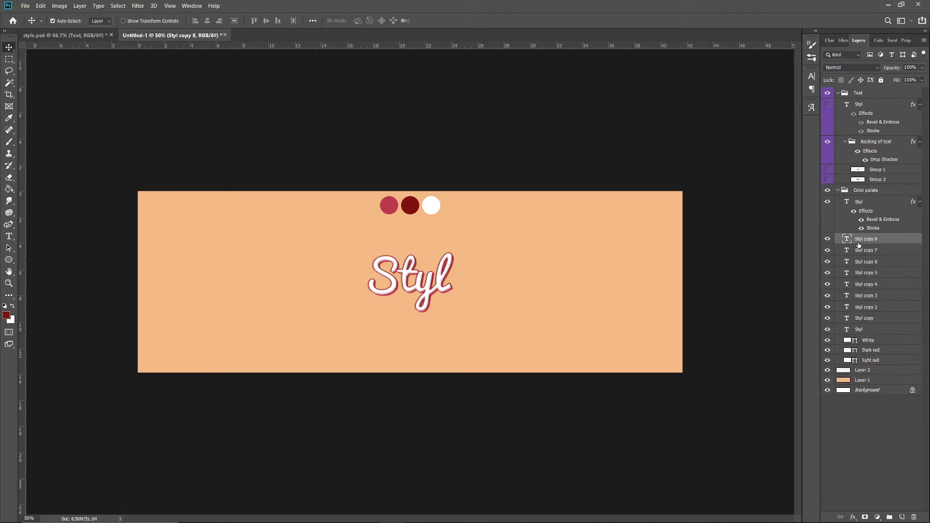
key("ctrl")
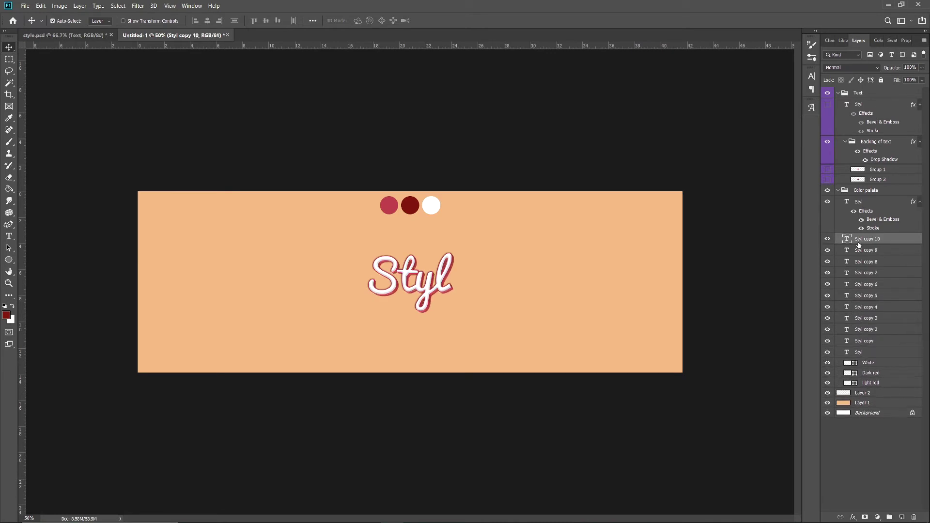
key("ctrl+plus")
key("ctrl+plus")
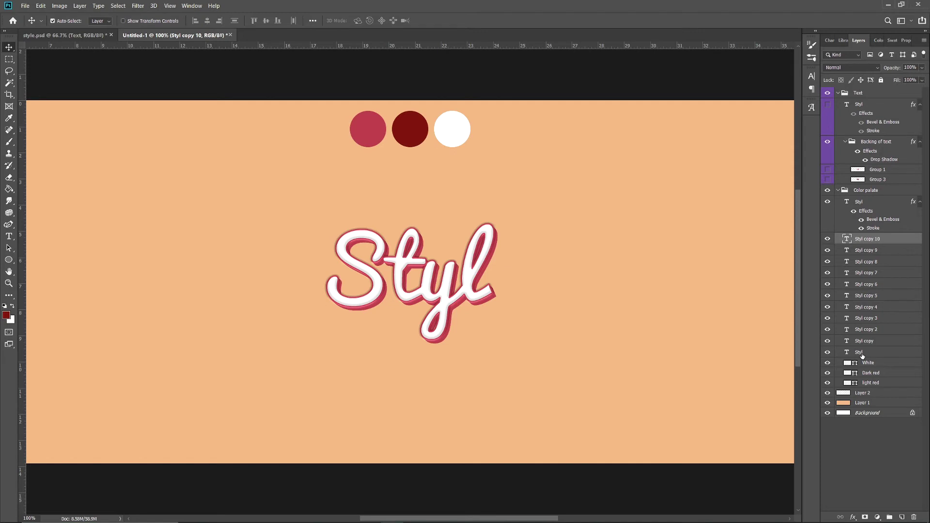
left_click(862, 353, "shift")
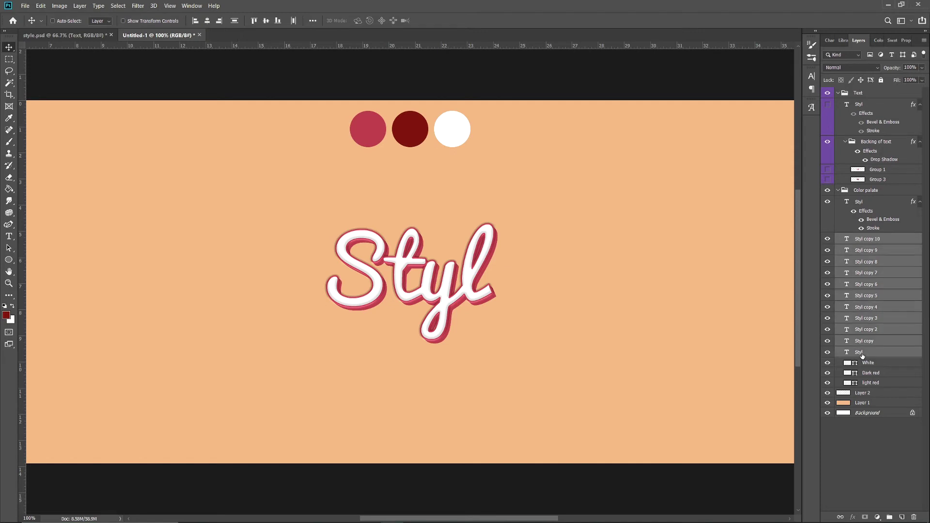
Step: Group and merge the Styl layers into one layer named 'Red', then duplicate it as Red copy
key("ctrl+g")
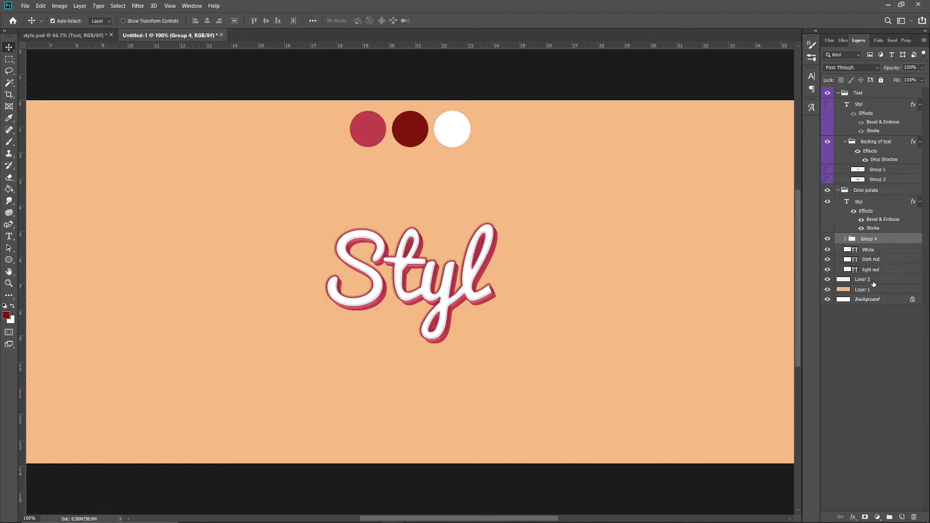
key("ctrl+e")
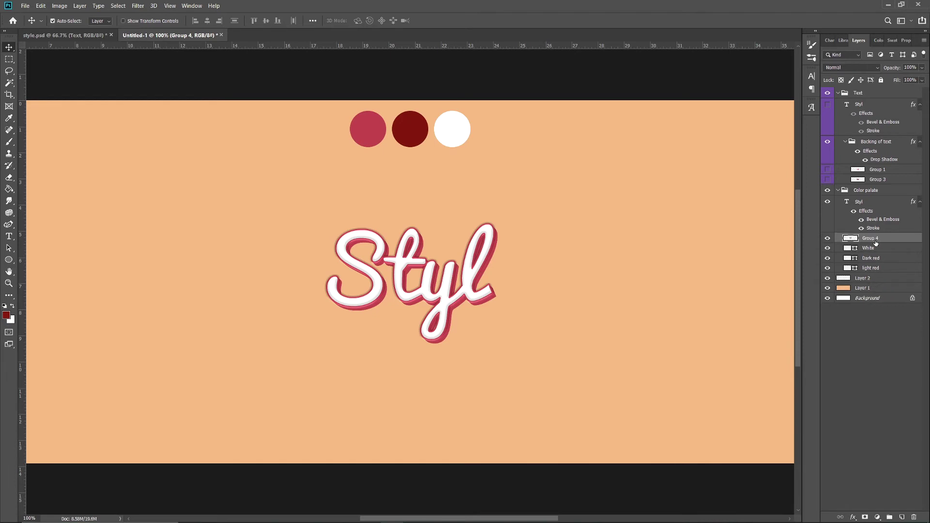
double_click(871, 239)
type("Red")
key("Return")
key("ctrl+j")
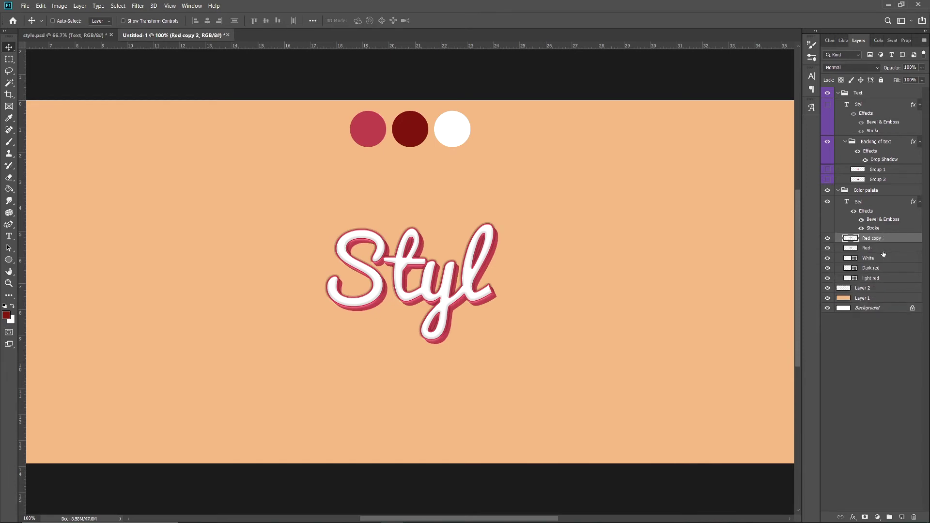
Step: Give Red copy a Color Overlay sampled from the dark red circle and move it below Red
right_click(871, 238)
left_click(686, 177)
left_click(585, 324)
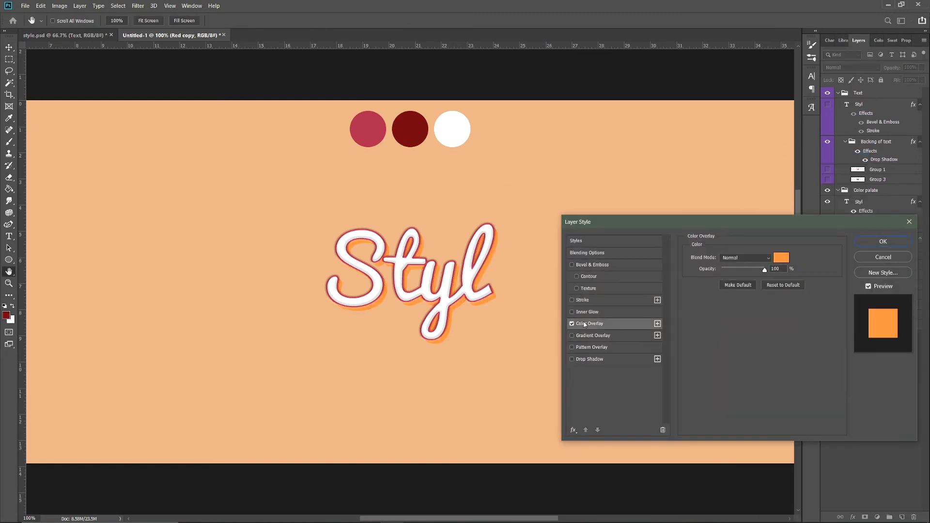
left_click(781, 257)
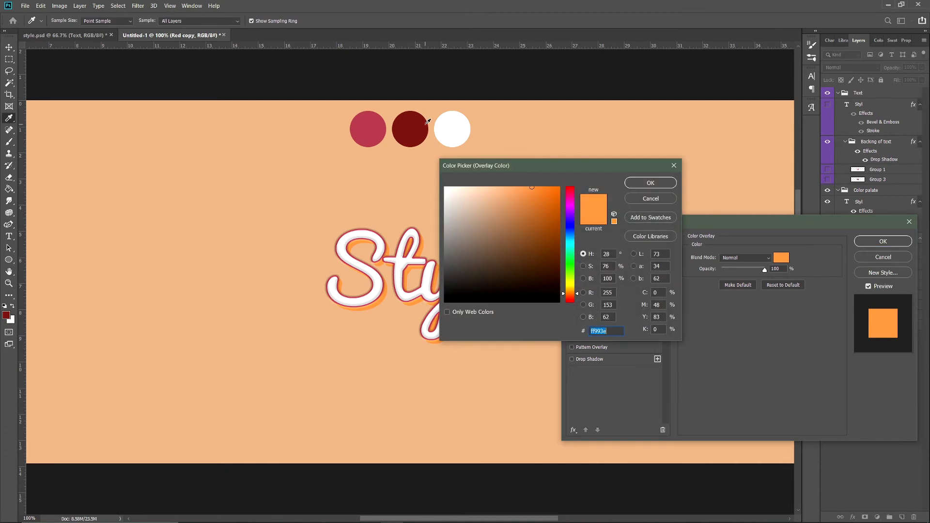
left_click(415, 125)
left_click(649, 183)
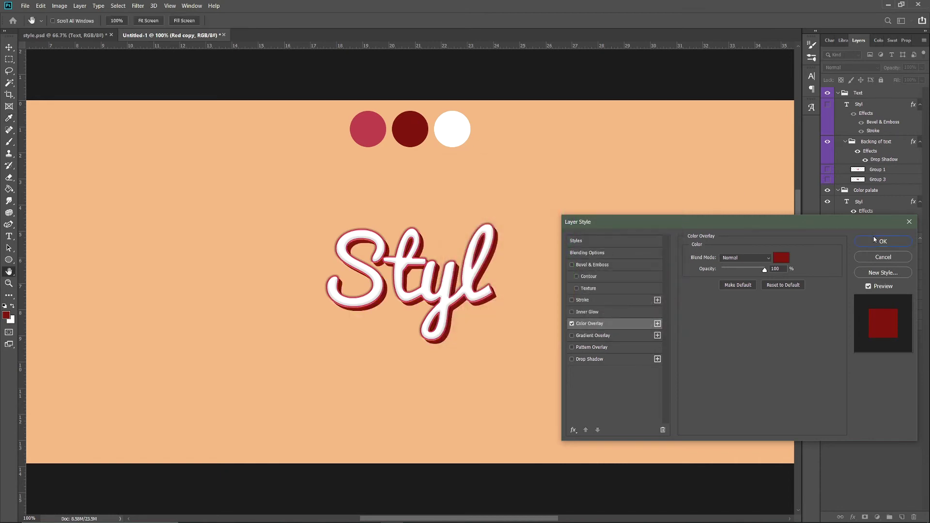
left_click(883, 241)
left_click_drag(870, 238, 870, 272)
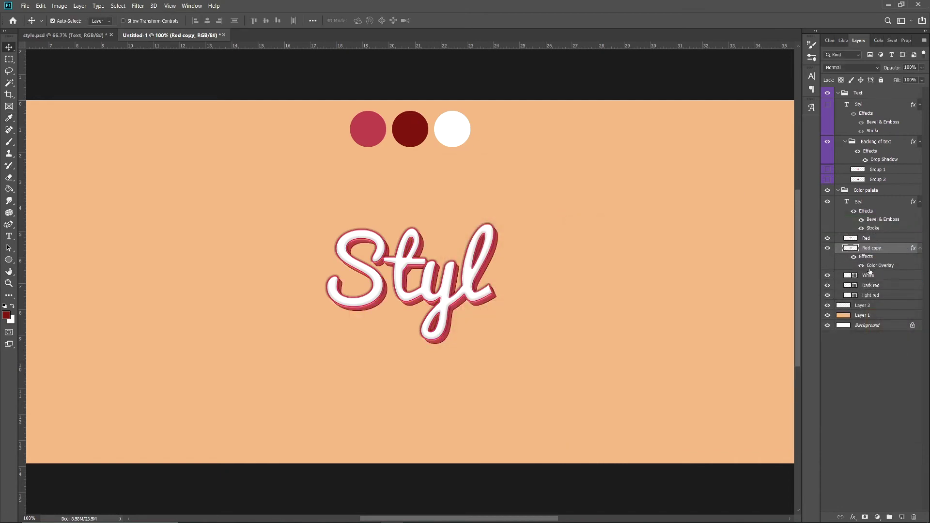
Step: Stack further offset copies of the dark red Red copy layer and zoom out
key("ctrl+j")
key("ctrl+j")
key("ctrl+j")
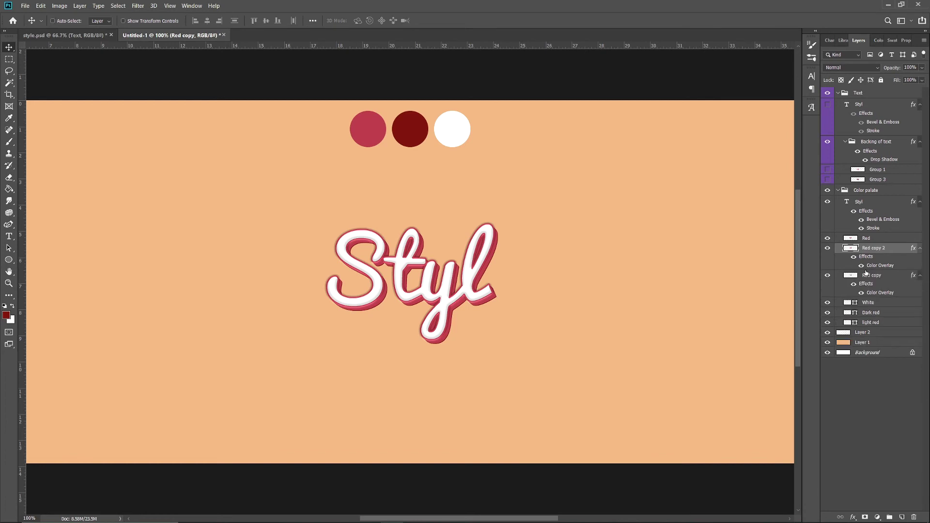
key("ctrl+j")
key("ctrl+j")
key("ctrl+j")
key("ctrl+j")
key("ctrl+j")
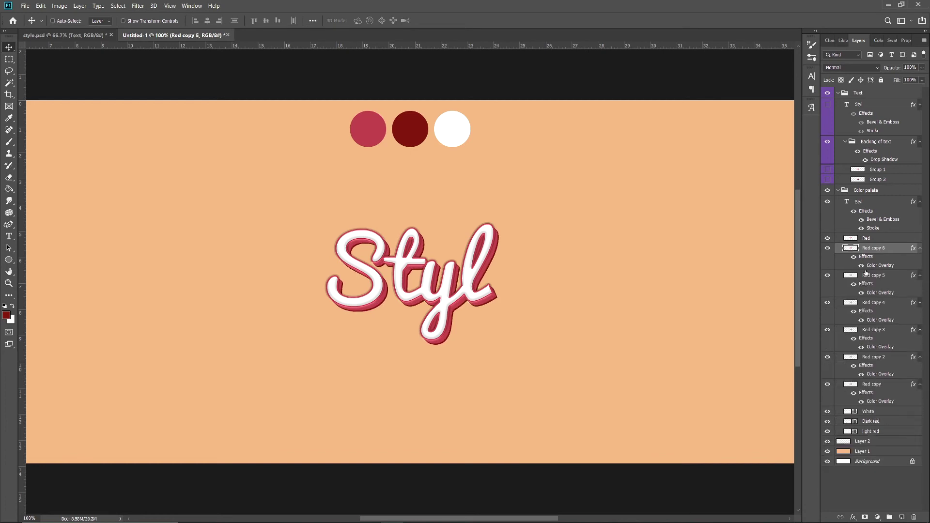
key("ctrl+j")
key("ctrl+j")
key("ctrl+j")
key("ctrl+j")
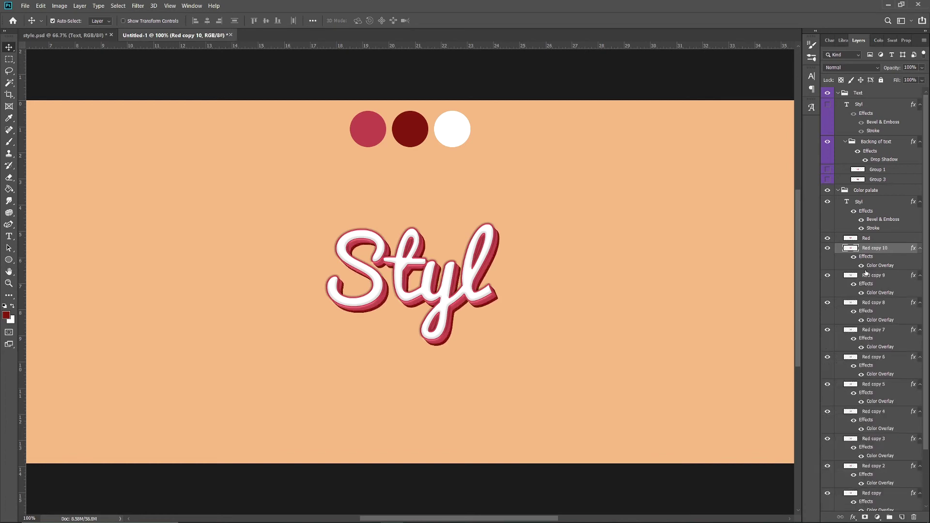
key("ctrl+j")
key("ctrl+j")
key("ctrl+j")
key("ctrl+j")
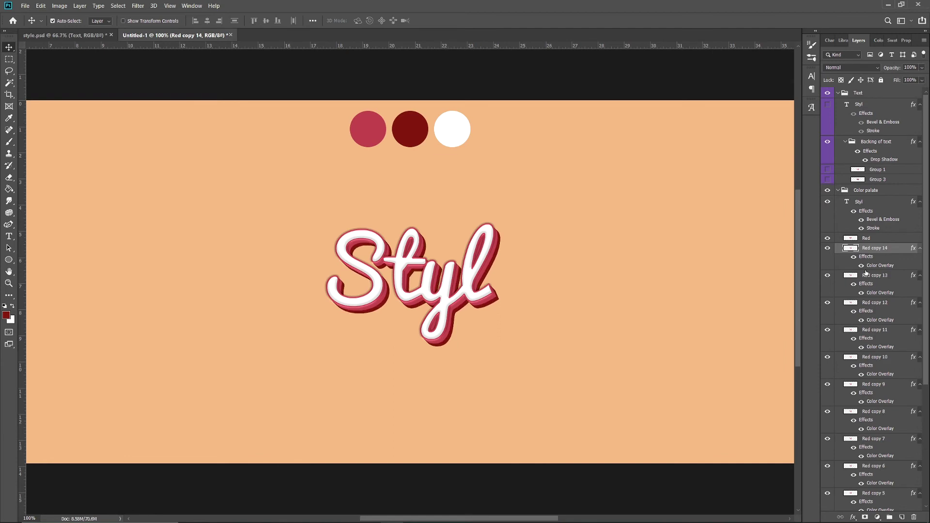
key("ctrl+minus")
scroll(865, 272, "down", 5)
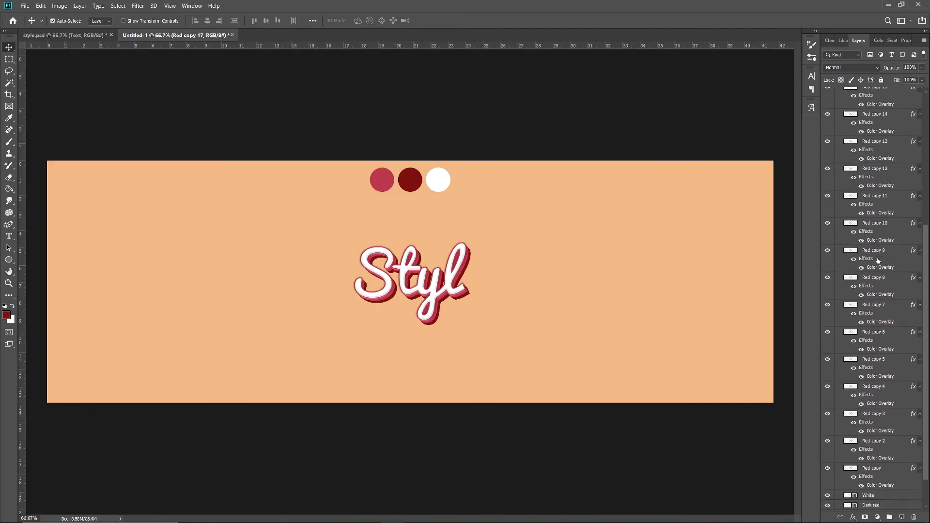
Step: Group and merge all the dark red copies into one layer named 'Dark red'
left_click(879, 434, "shift")
key("ctrl+g")
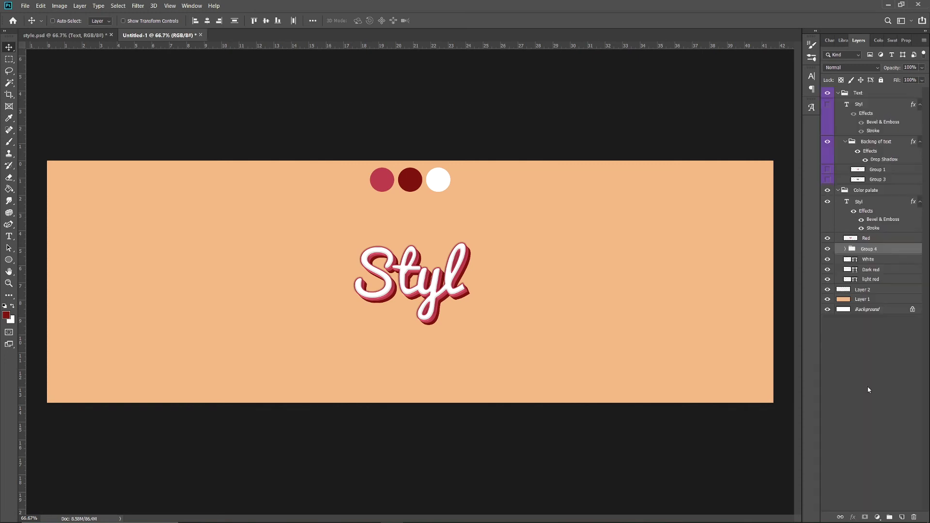
right_click(871, 253)
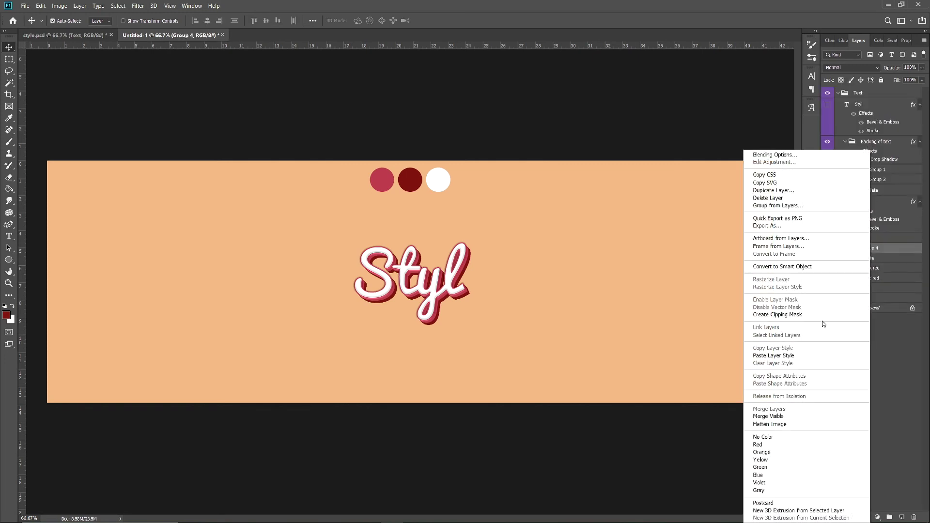
key("Escape")
double_click(867, 248)
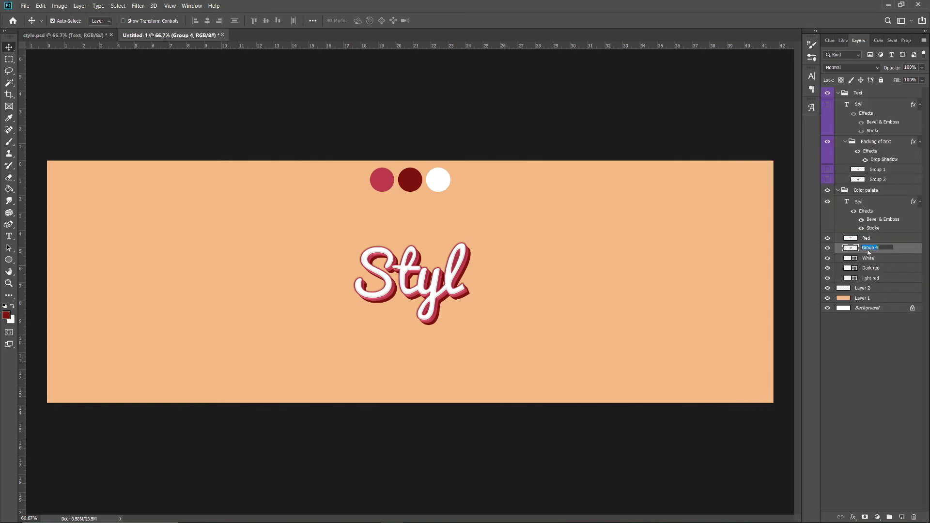
type("Dark red")
key("Return")
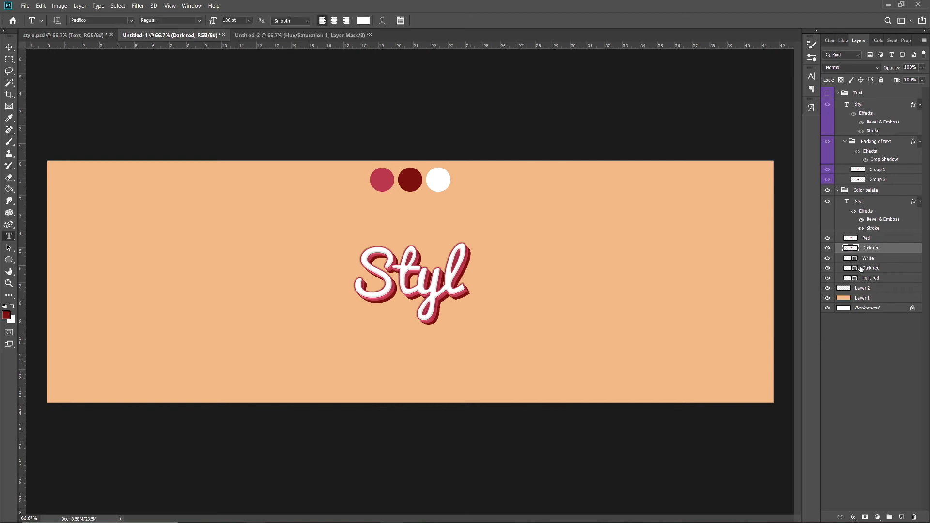
Step: Add a black Normal drop shadow to Dark red: 15% opacity, 90° angle, 14 px distance
right_click(866, 249)
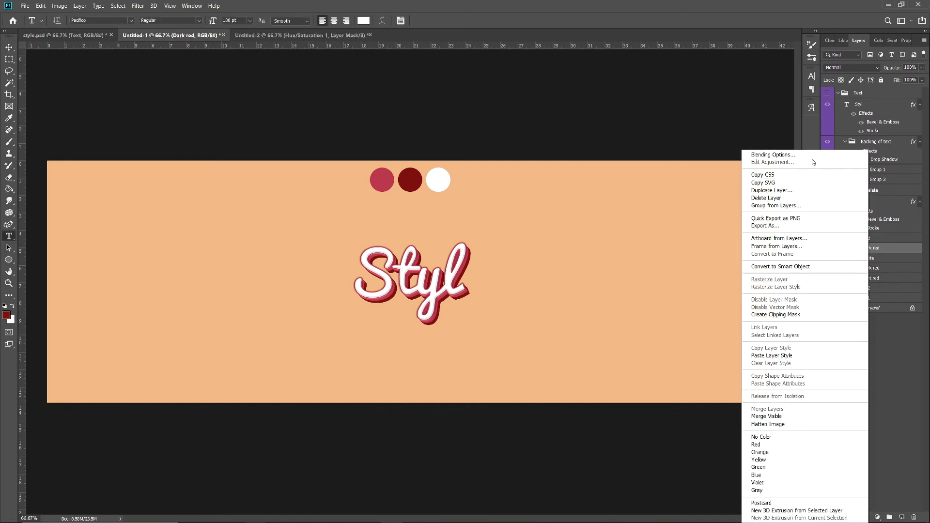
left_click(811, 155)
left_click(778, 261)
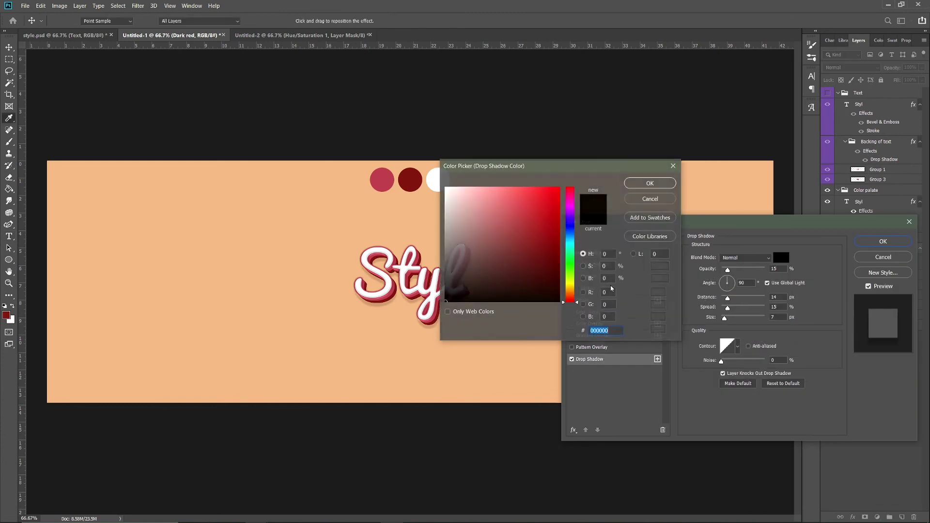
left_click(649, 183)
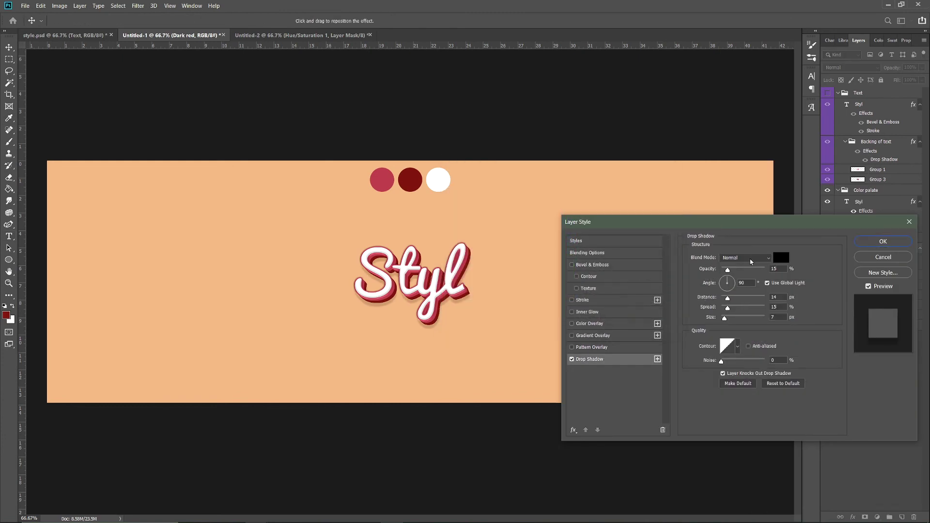
left_click(750, 261)
left_click(762, 265)
key("Tab")
key("Tab")
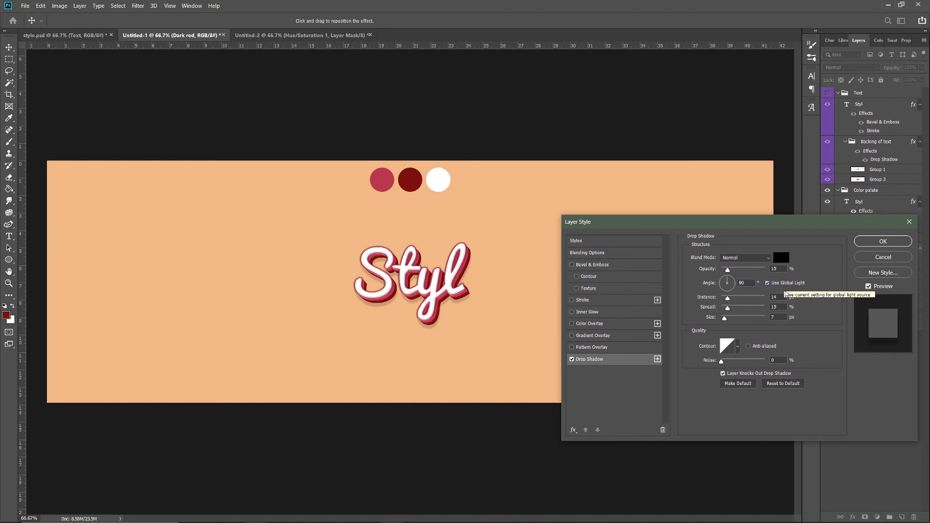
key("Tab")
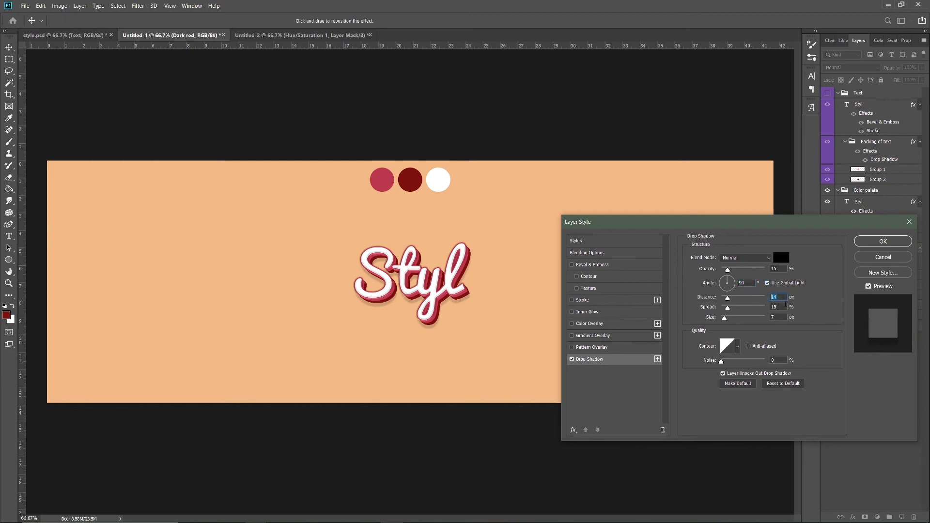
key("Tab")
key("Tab")
key("Tab")
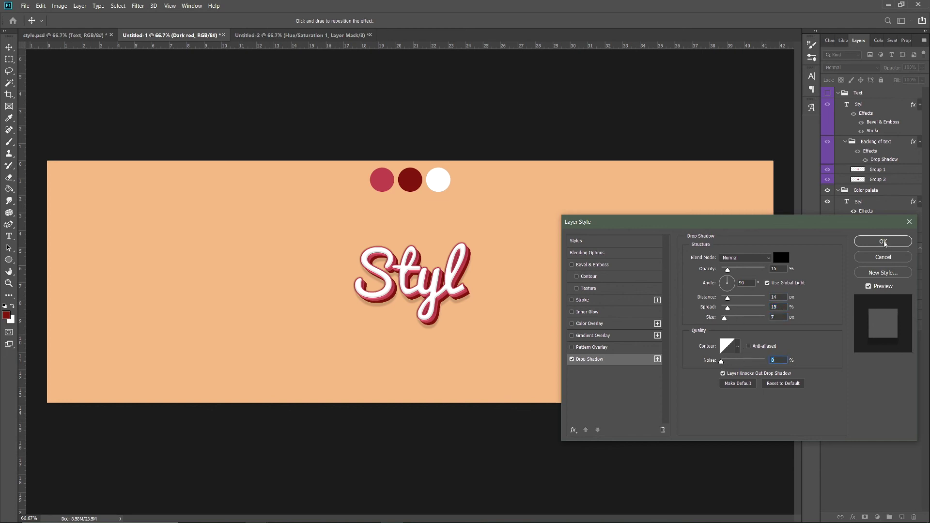